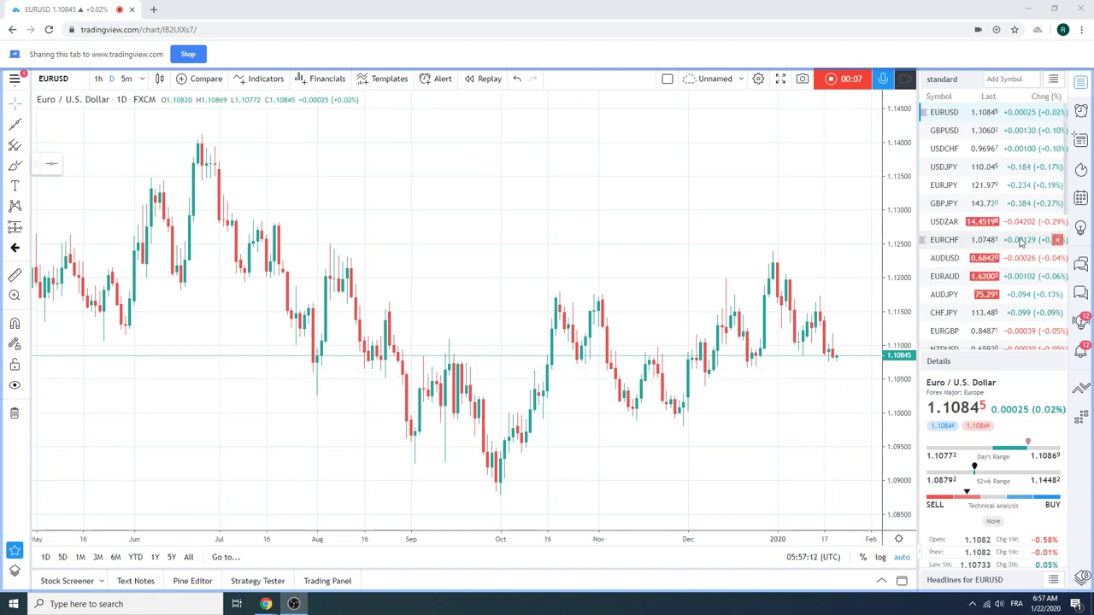
Step: Load the ES1! S&P 500 E-mini Futures chart on the 60-minute interval and zoom out
scroll(1028, 249, down, 1)
scroll(1028, 249, down, 2)
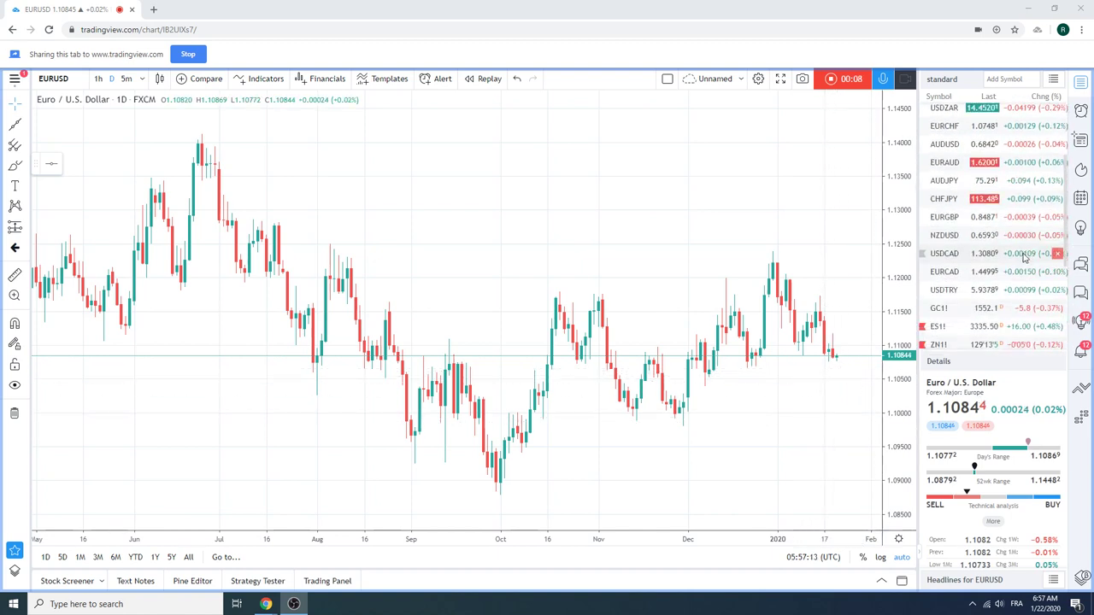
click(980, 330)
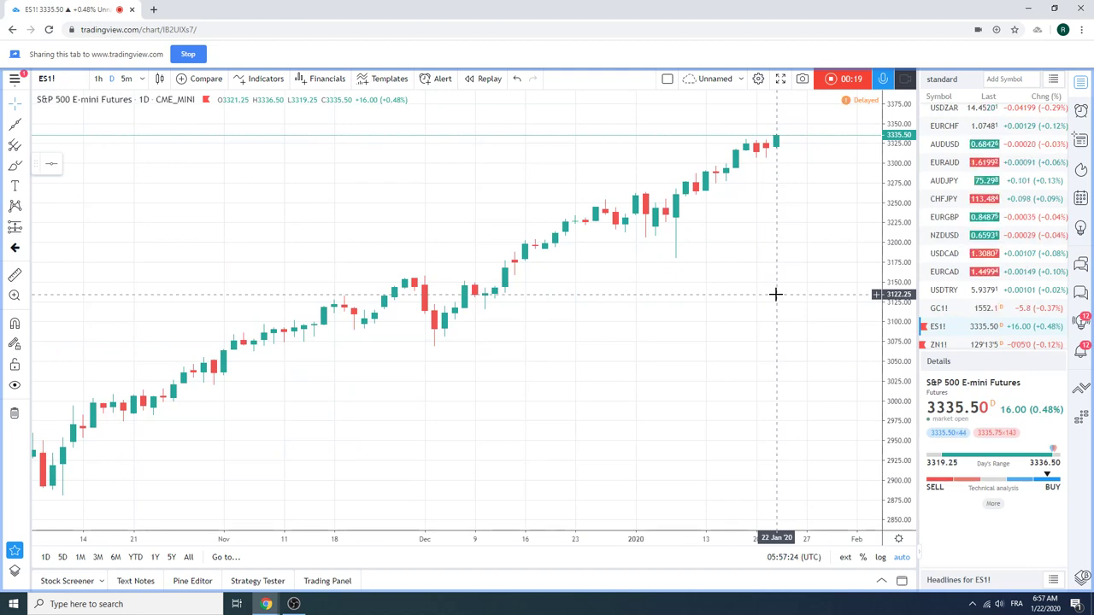
text(60)
key(Return)
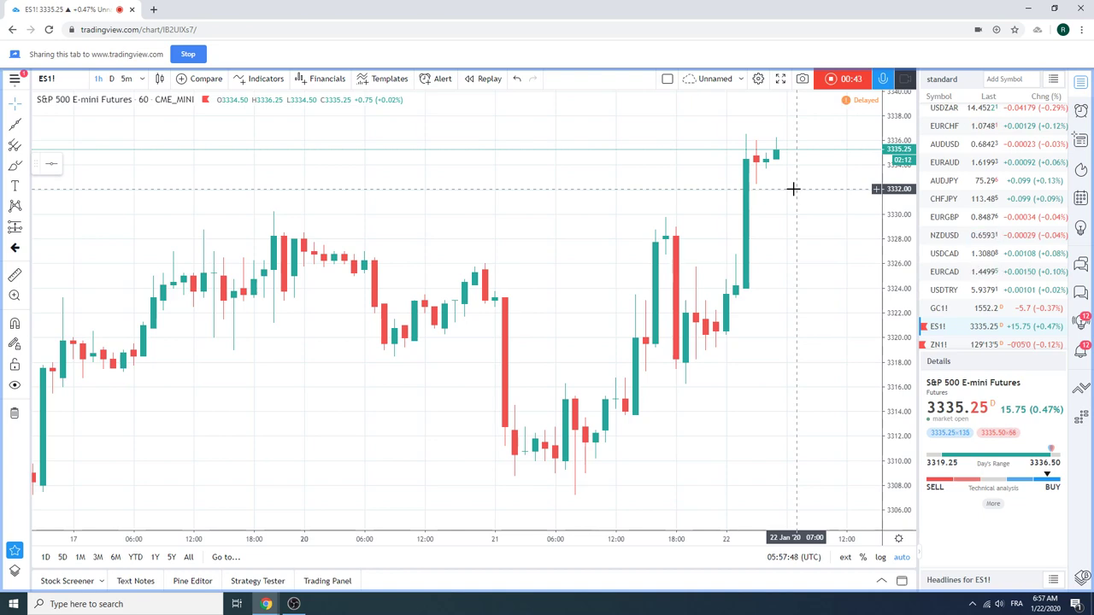
scroll(792, 188, down, 3)
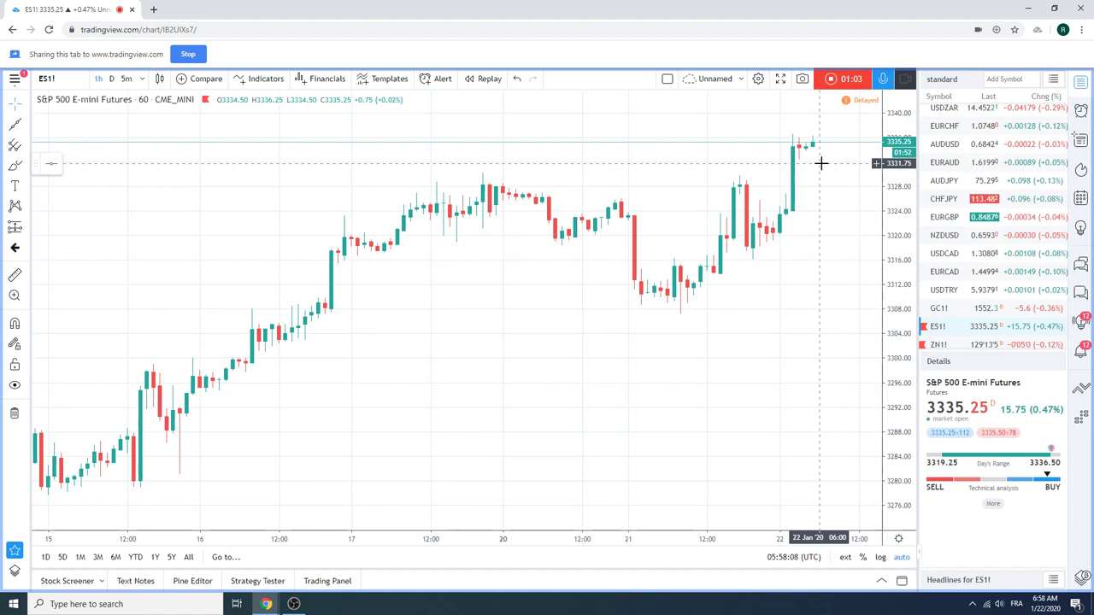
Step: Load USDZAR from the watchlist and set the chart to the D (daily) interval
click(943, 109)
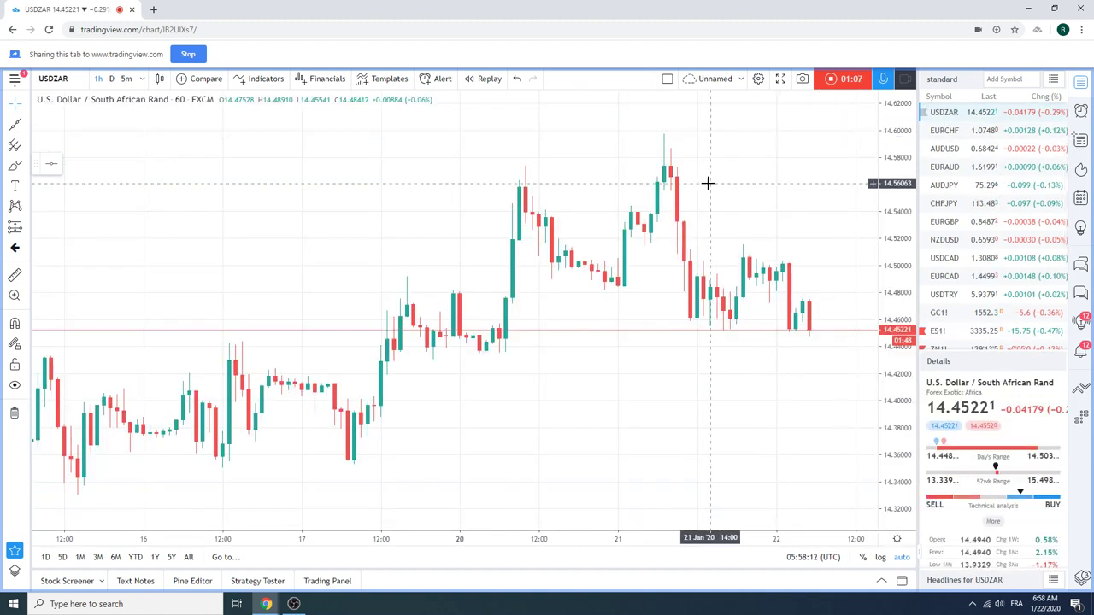
click(111, 78)
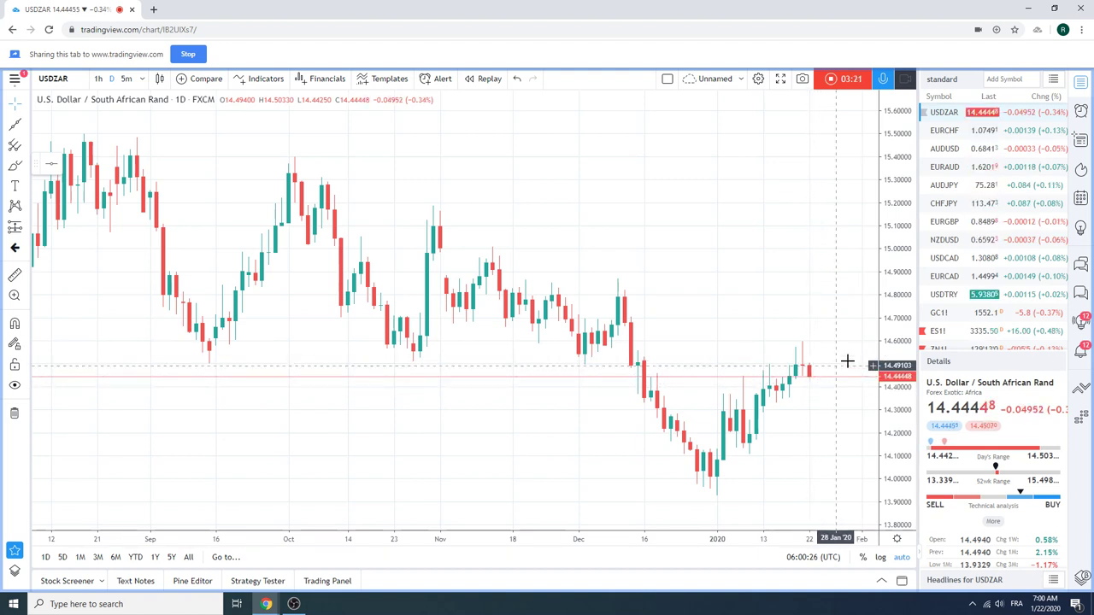
Step: Load the USDCAD daily chart from the watchlist
click(948, 259)
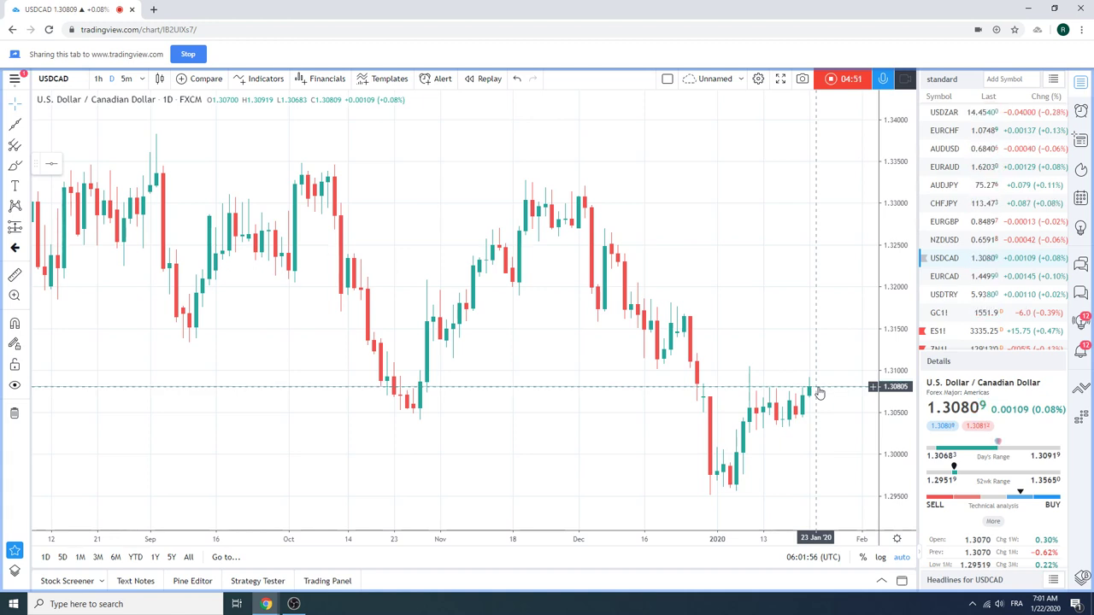
scroll(980, 189, down, 1)
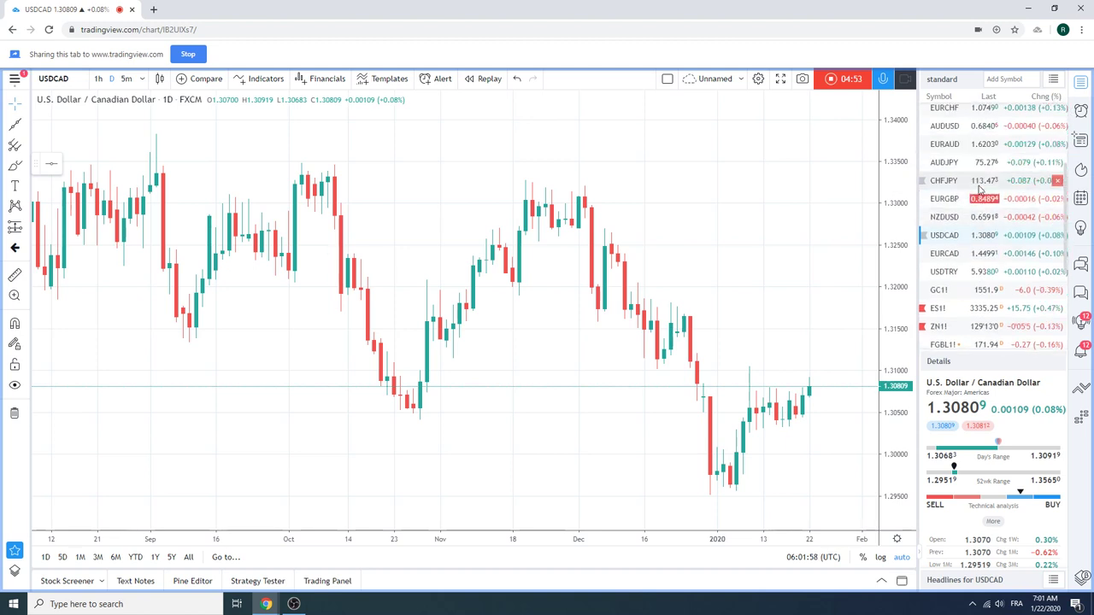
scroll(980, 189, up, 1)
Step: Search for the symbol CADJPY and load its daily chart
click(68, 78)
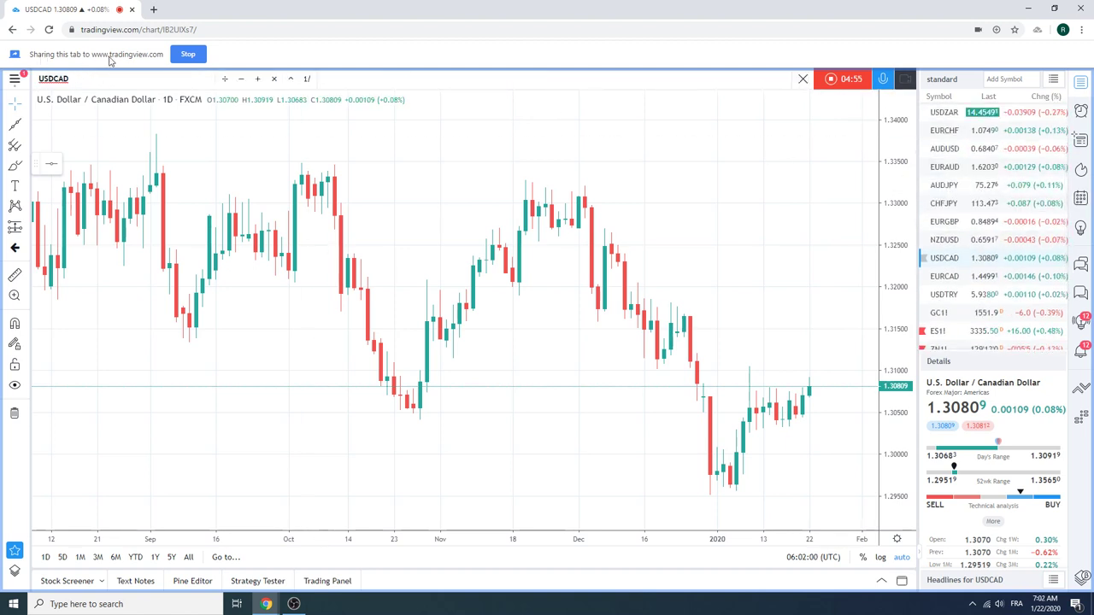
text(CAD)
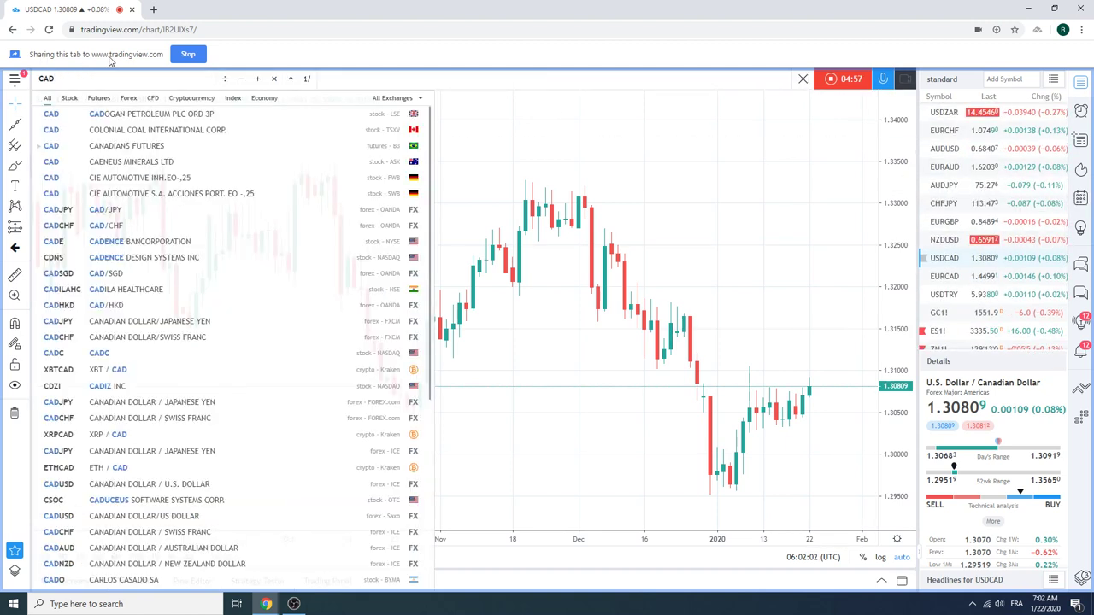
text(JPY)
key(Return)
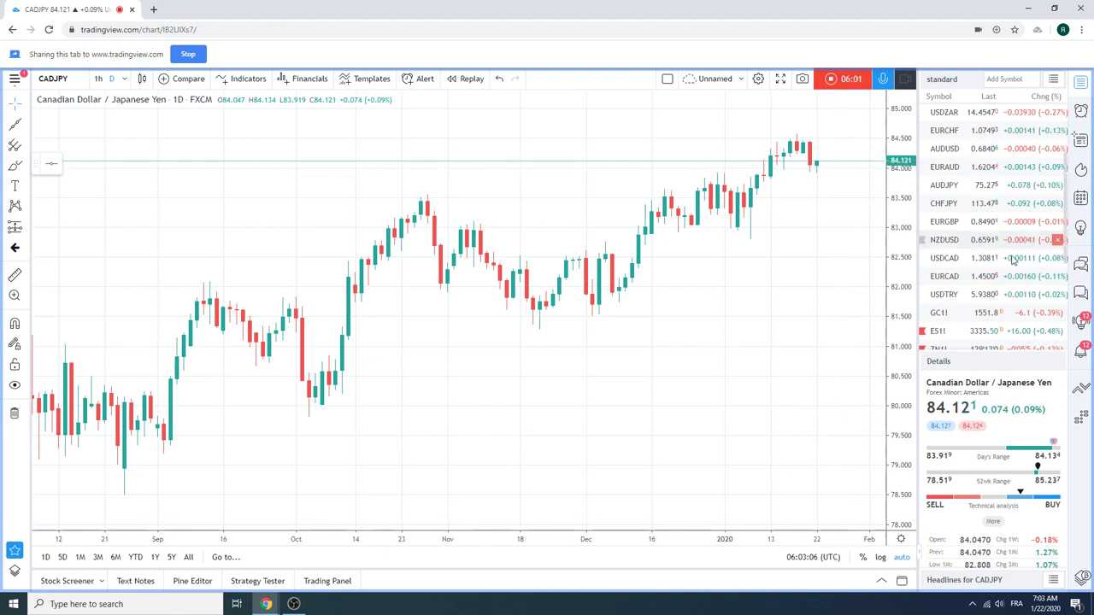
Step: Load the GC1! Gold Futures daily chart from the watchlist and scroll the watchlist up
click(983, 318)
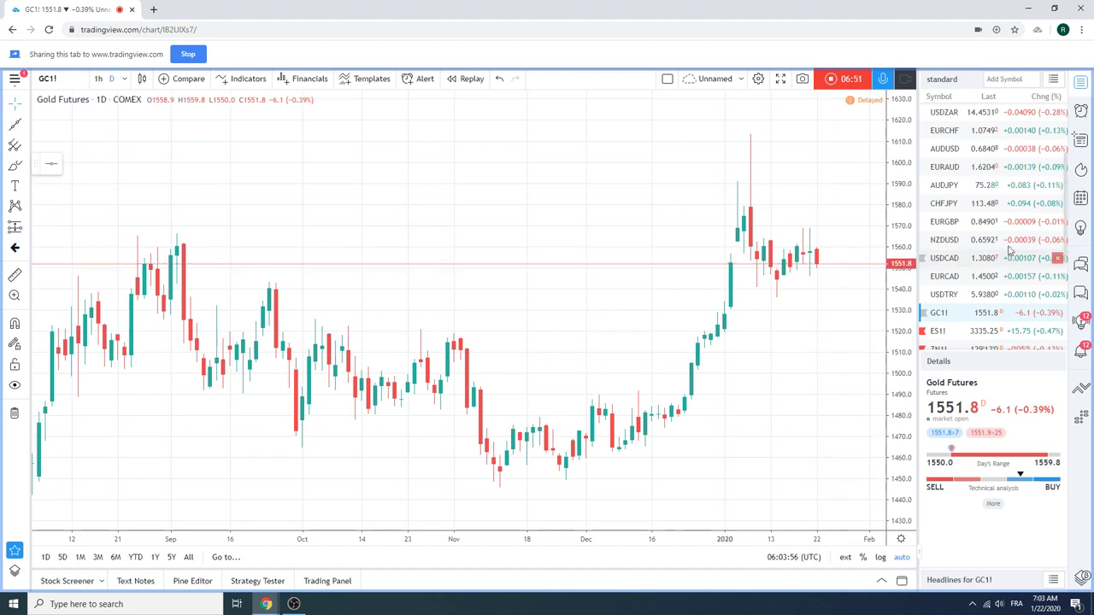
scroll(1003, 248, up, 3)
Step: On EURUSD, draw an Extended Line from the 01 Oct low to the 11 Dec low, then load EURCHF
click(948, 116)
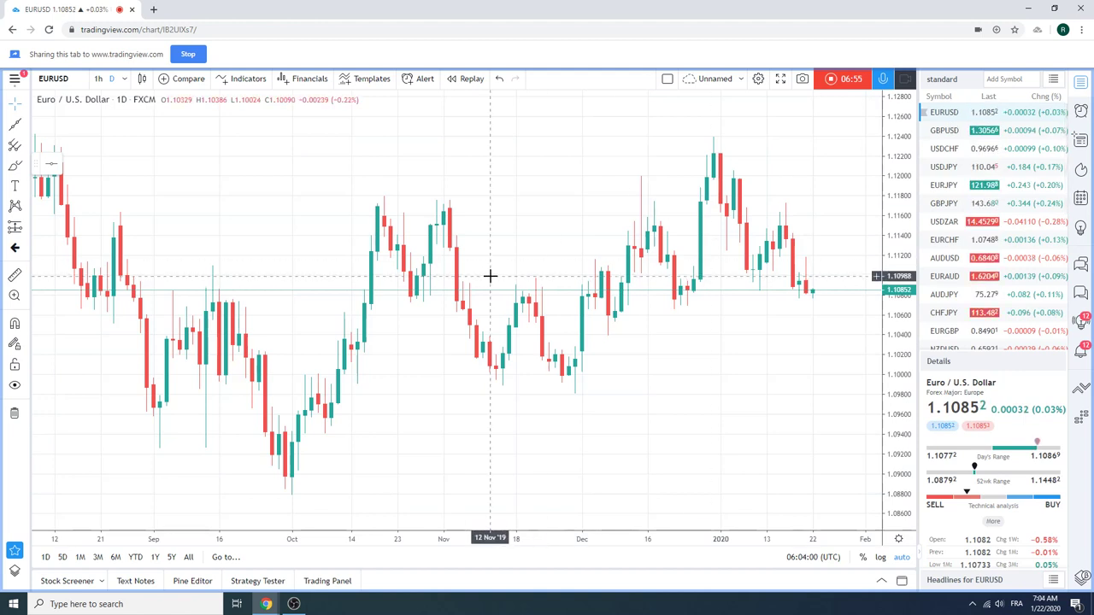
click(27, 125)
click(117, 332)
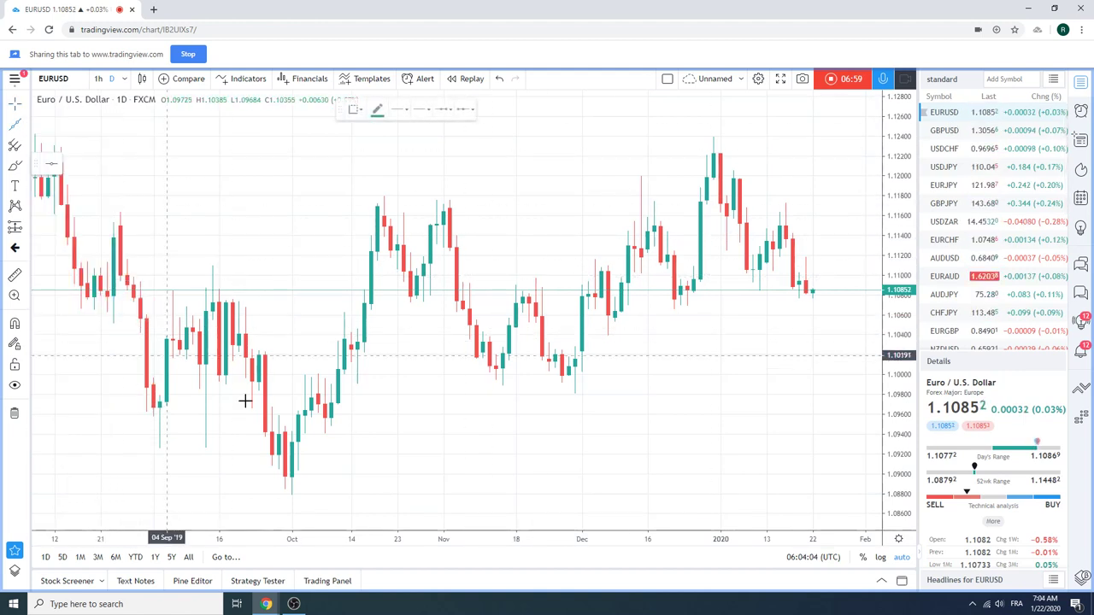
click(292, 495)
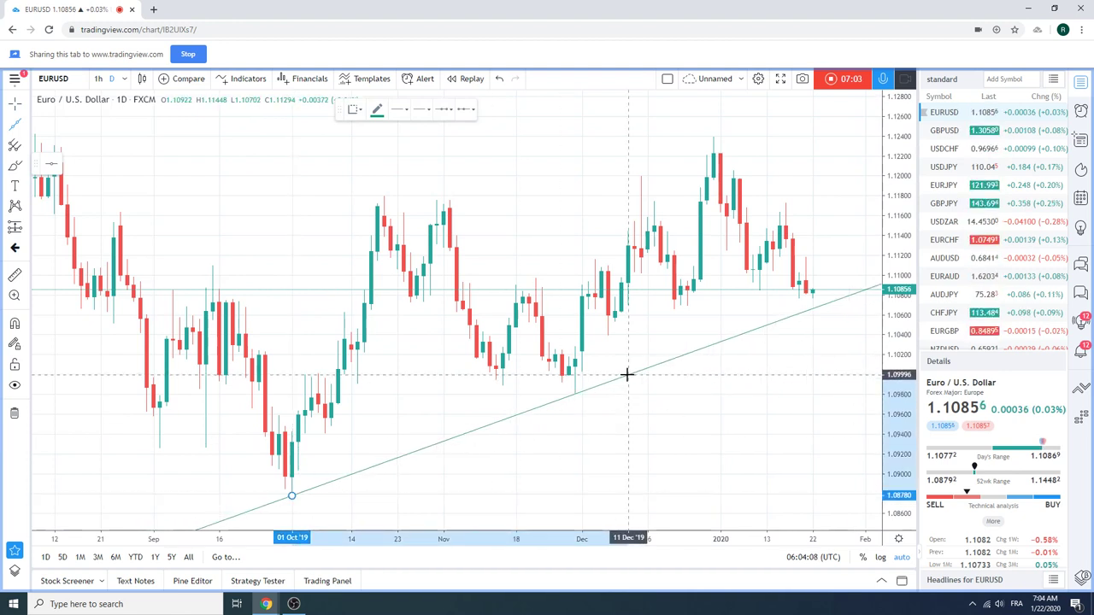
click(627, 374)
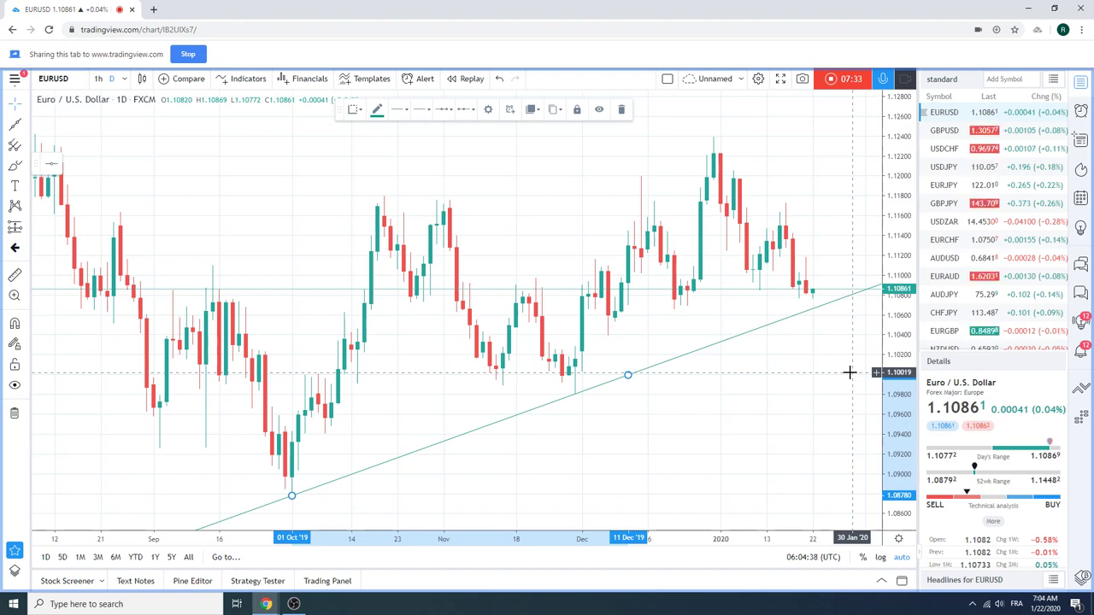
click(937, 240)
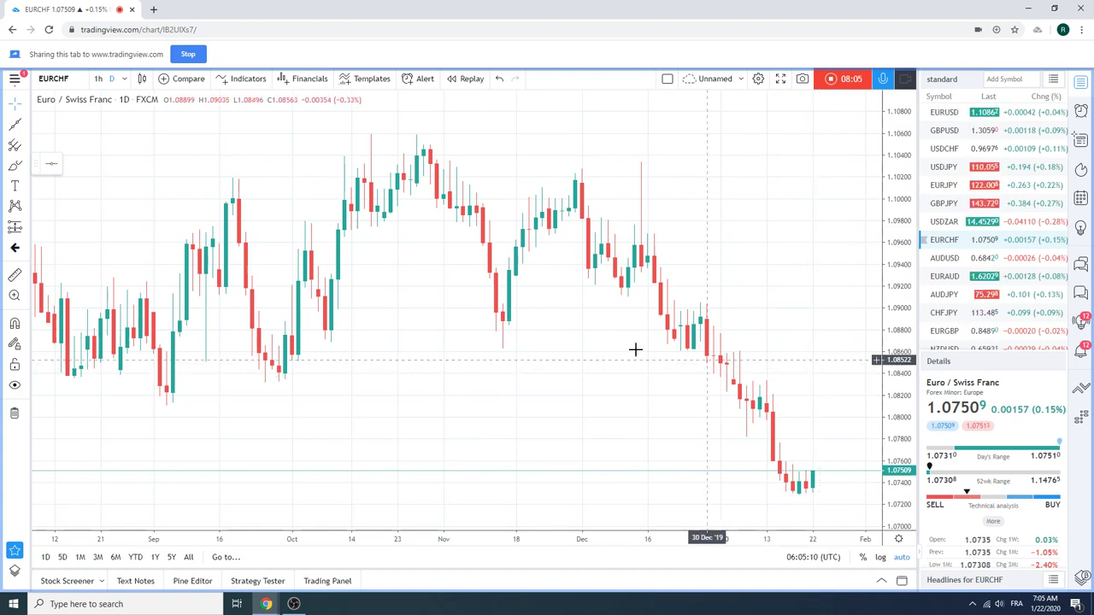
click(124, 79)
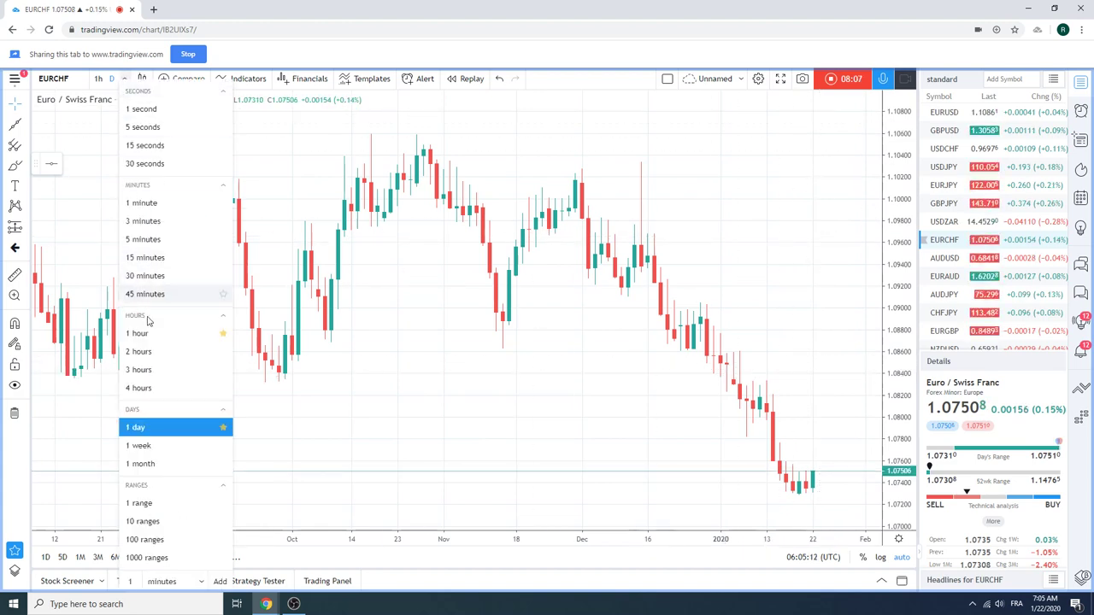
click(174, 445)
scroll(654, 282, down, 5)
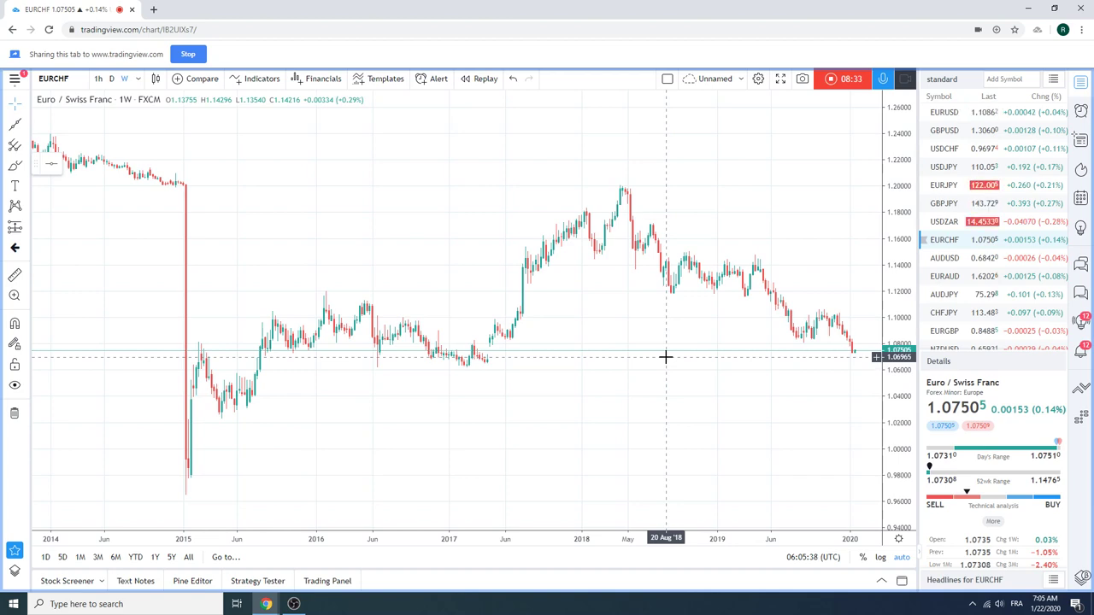
scroll(666, 357, up, 5)
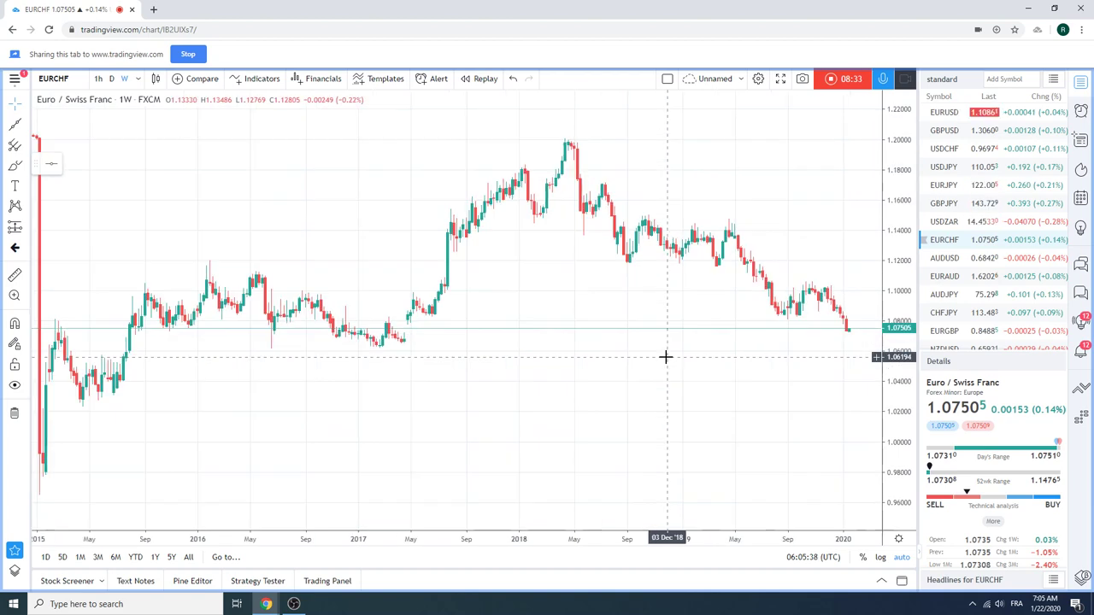
click(112, 79)
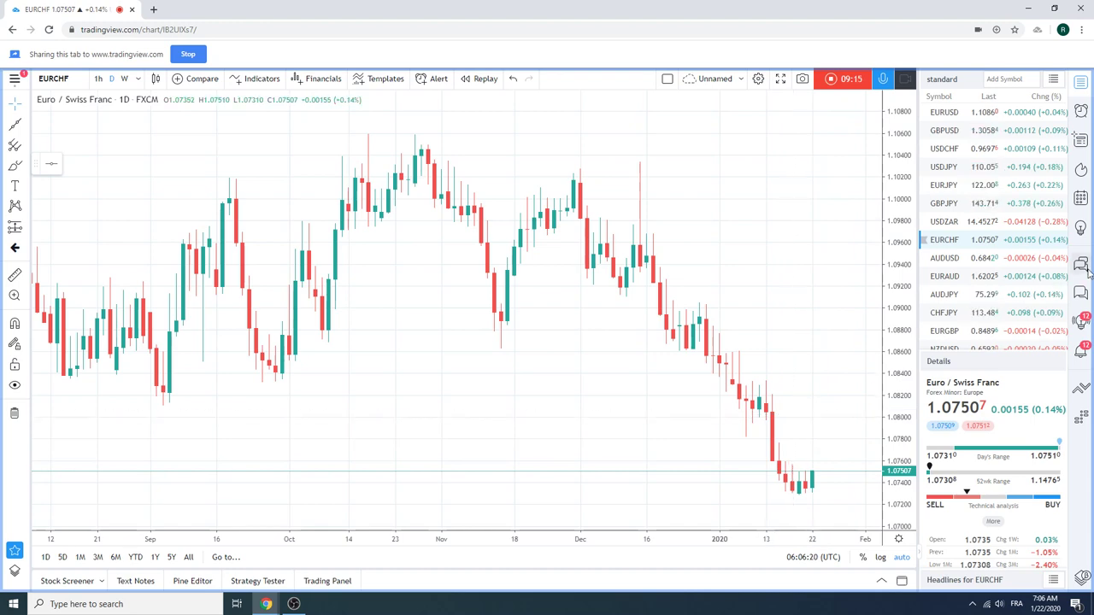
Step: Load USDCHF from the watchlist and start a new symbol search
click(944, 149)
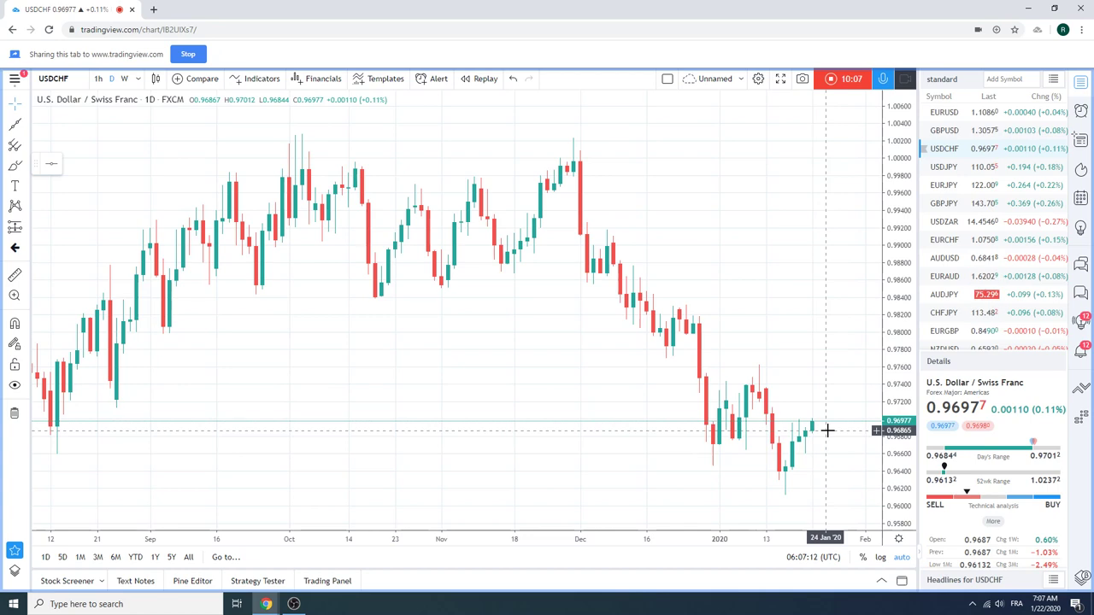
click(69, 77)
Step: Load the CHFJPY daily chart by symbol search, then USDJPY from the watchlist
text(CH)
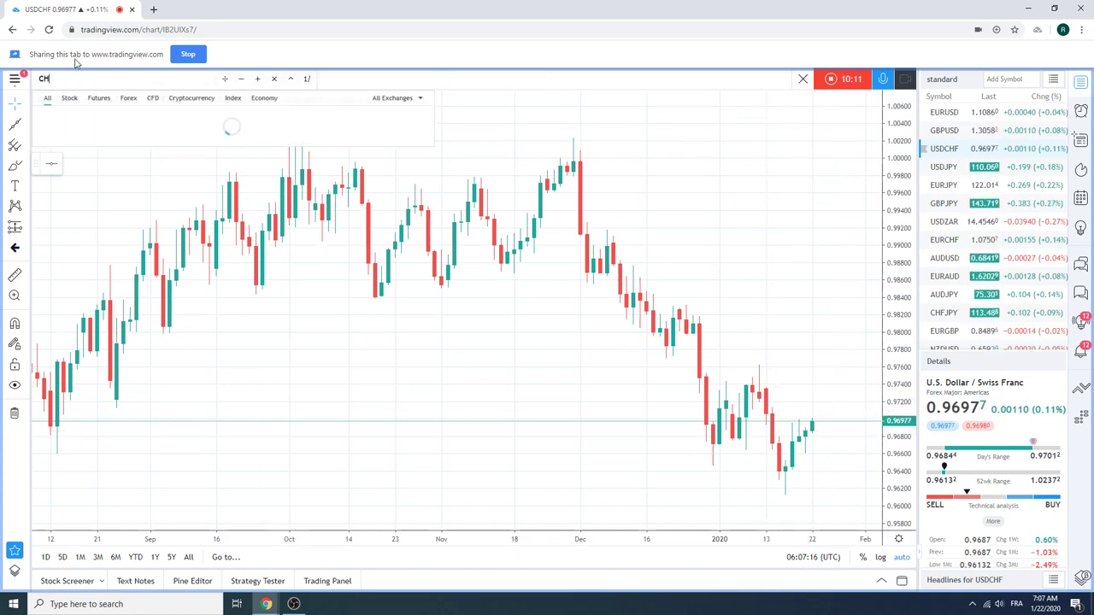
text(FJPY)
key(Return)
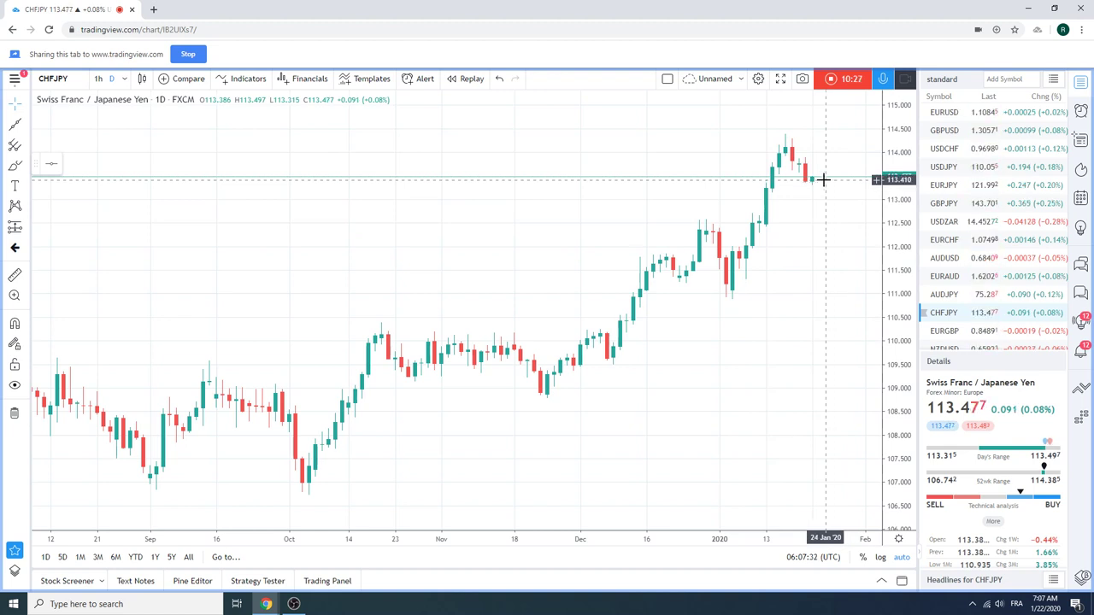
click(974, 169)
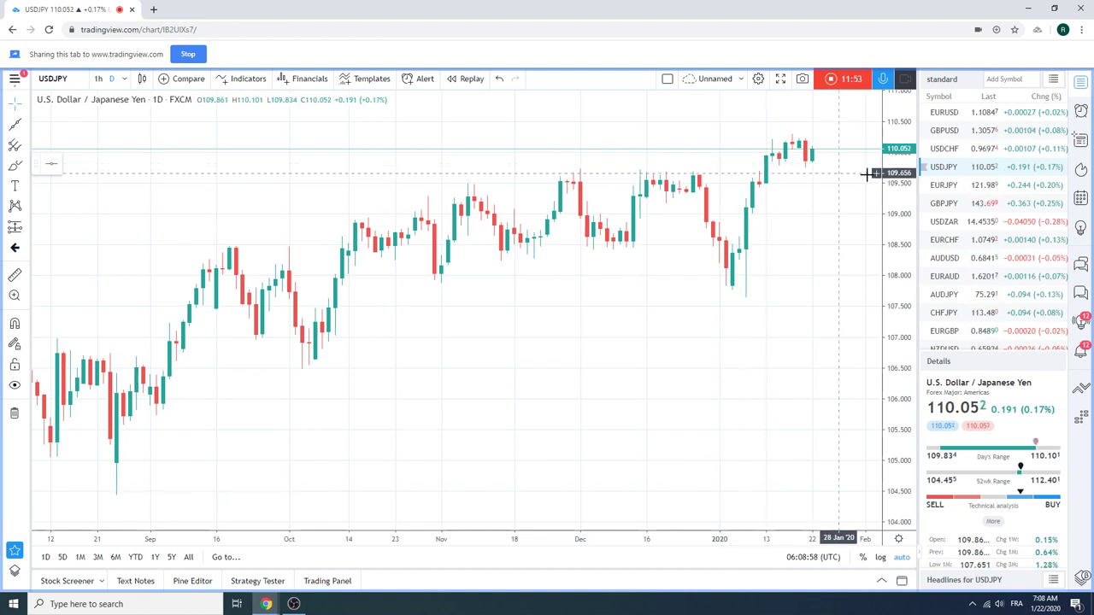
Step: Load the ES1! daily CME_MINI contract from the watchlist
scroll(978, 210, down, 3)
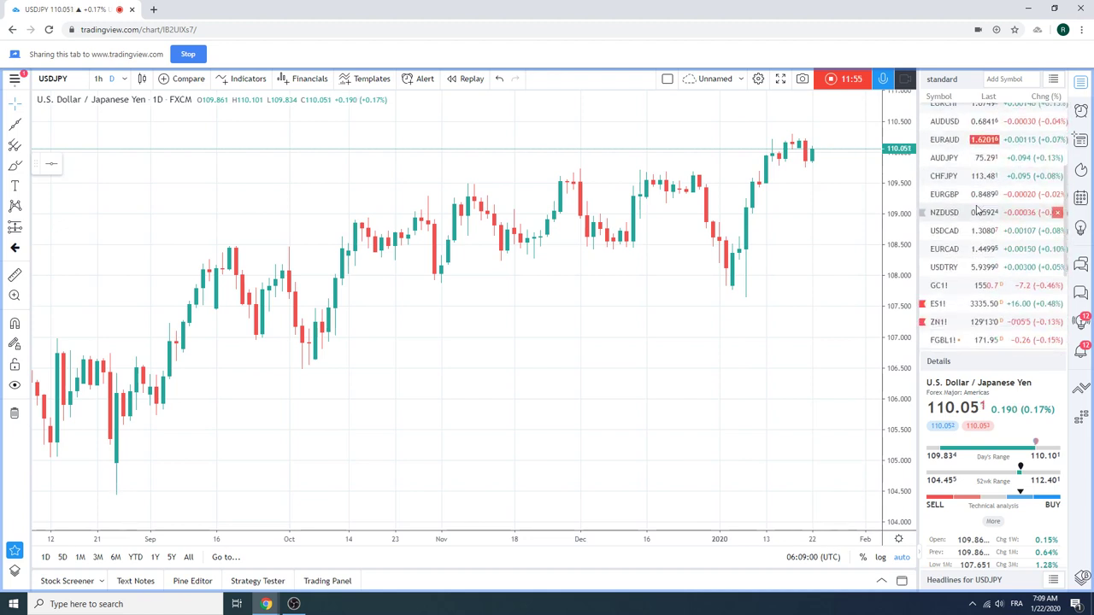
click(945, 303)
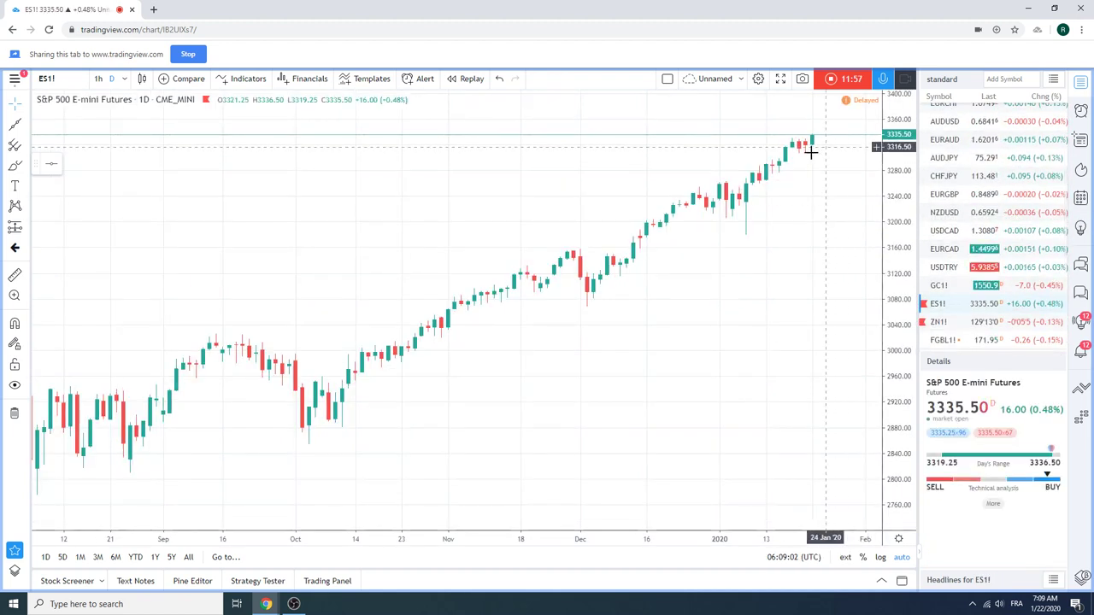